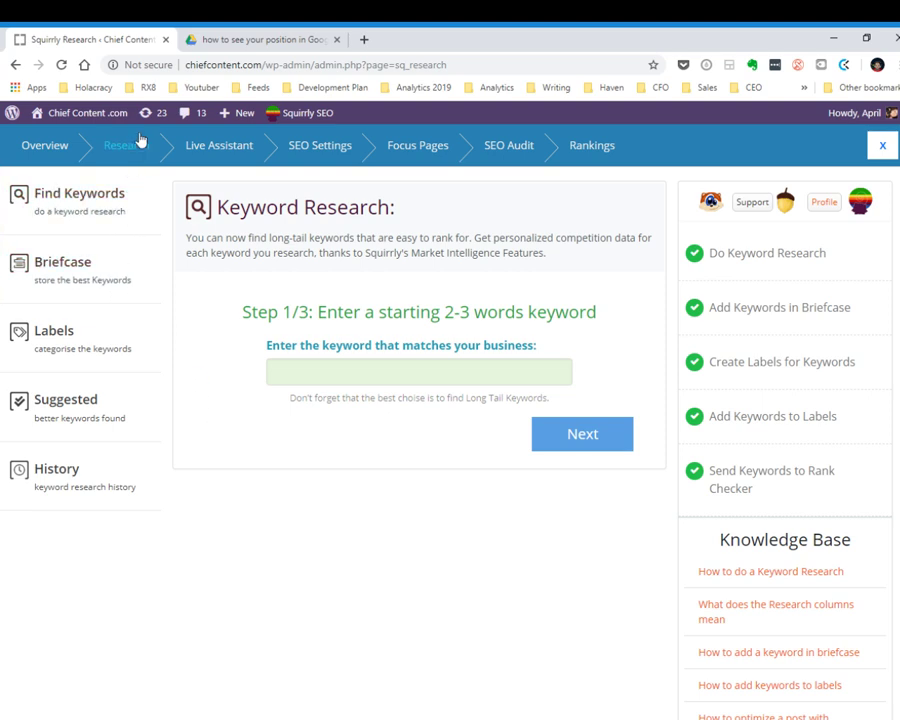
# - Send 'cornerstone content strategy' from the Briefcase to the rank checker and view Google Rankings
pyautogui.click(96, 286)
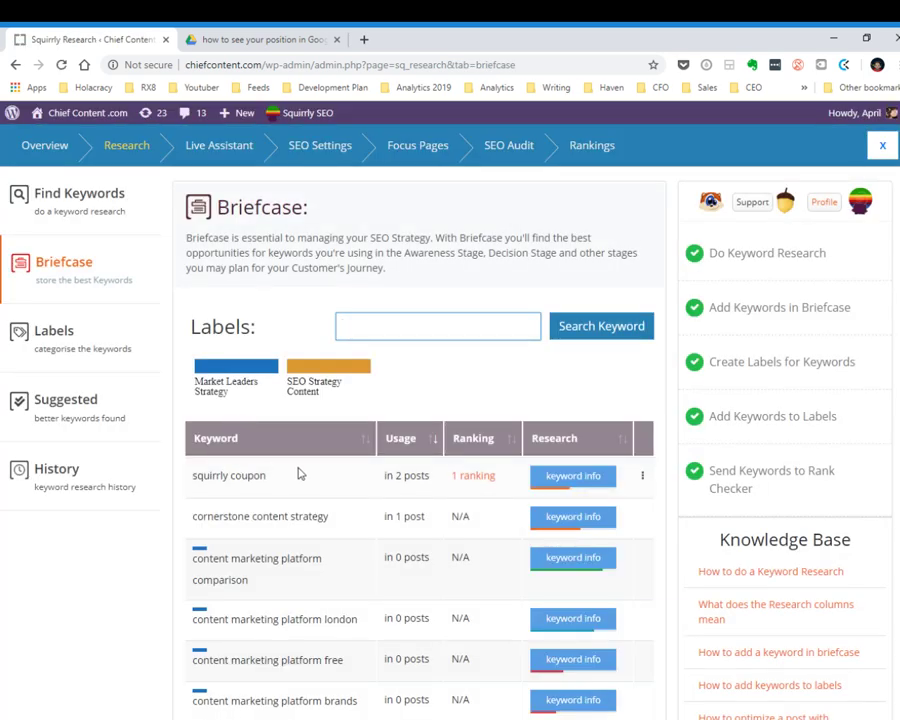
pyautogui.moveTo(368, 476)
pyautogui.click(642, 519)
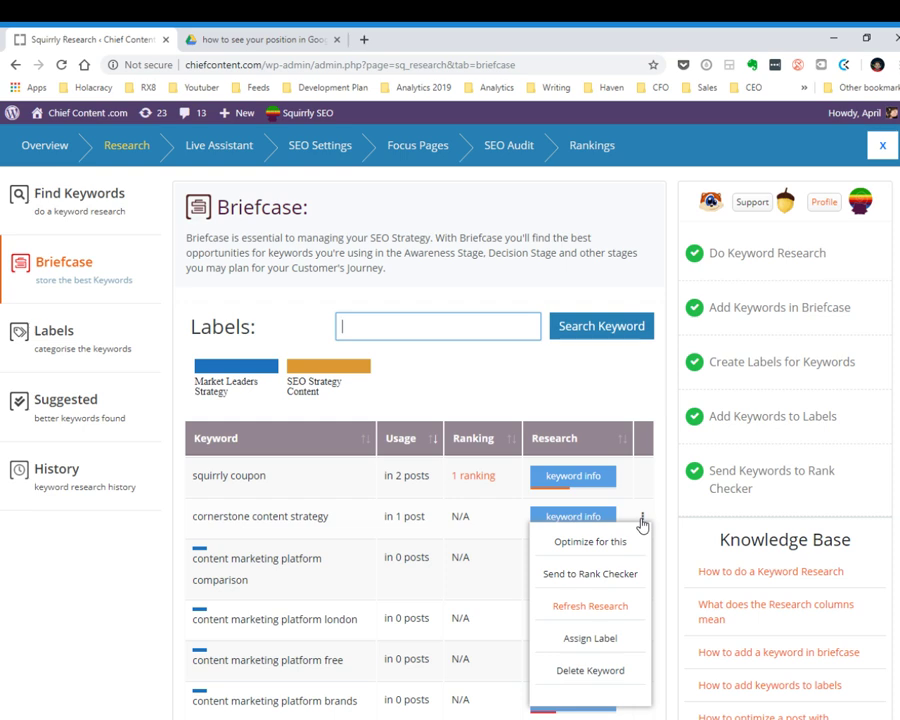
pyautogui.click(587, 578)
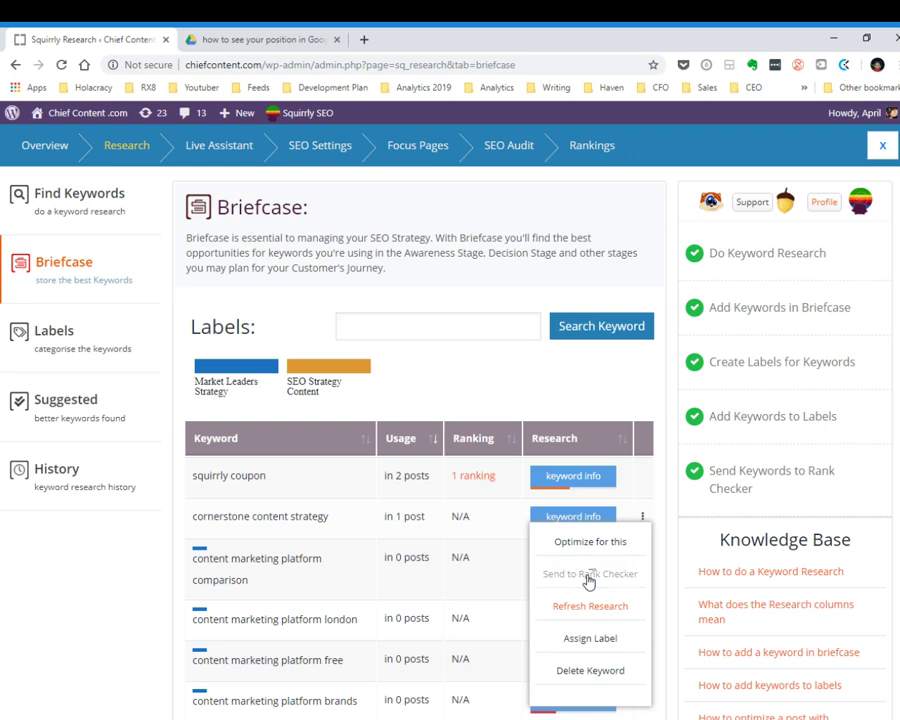
pyautogui.click(463, 555)
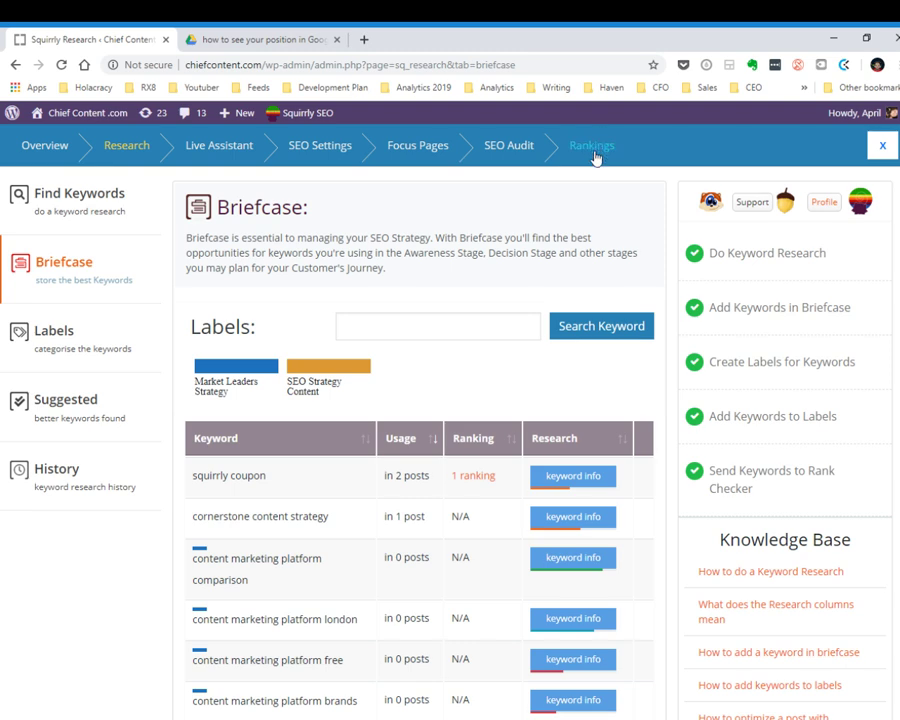
pyautogui.click(594, 152)
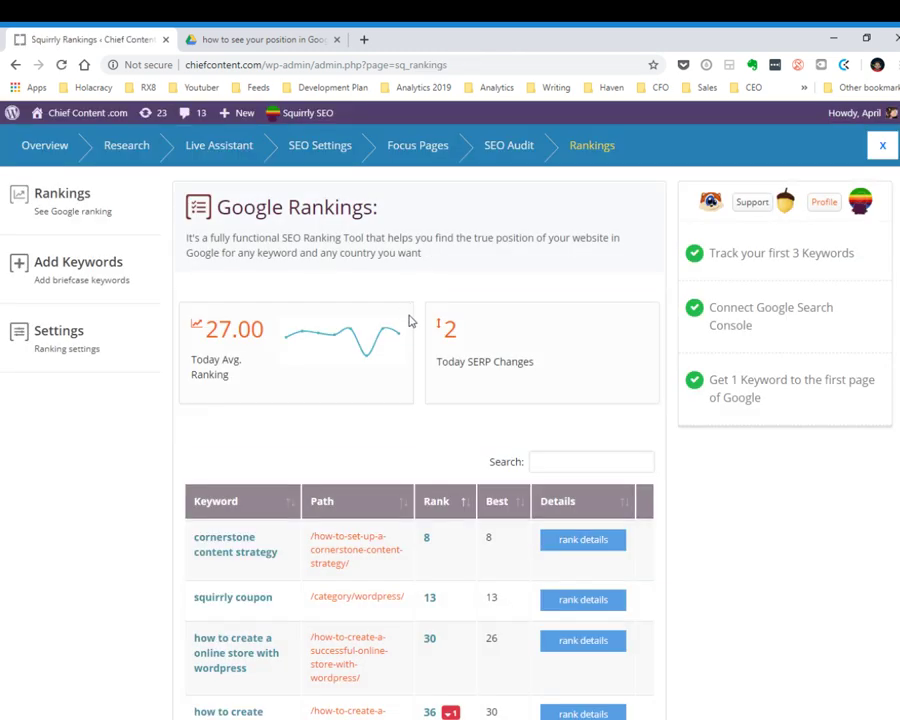
# - Review rank details for 'cornerstone content strategy' at rank 8, showing zero impressions, clicks and shares
pyautogui.scroll(-3, 380, 460)
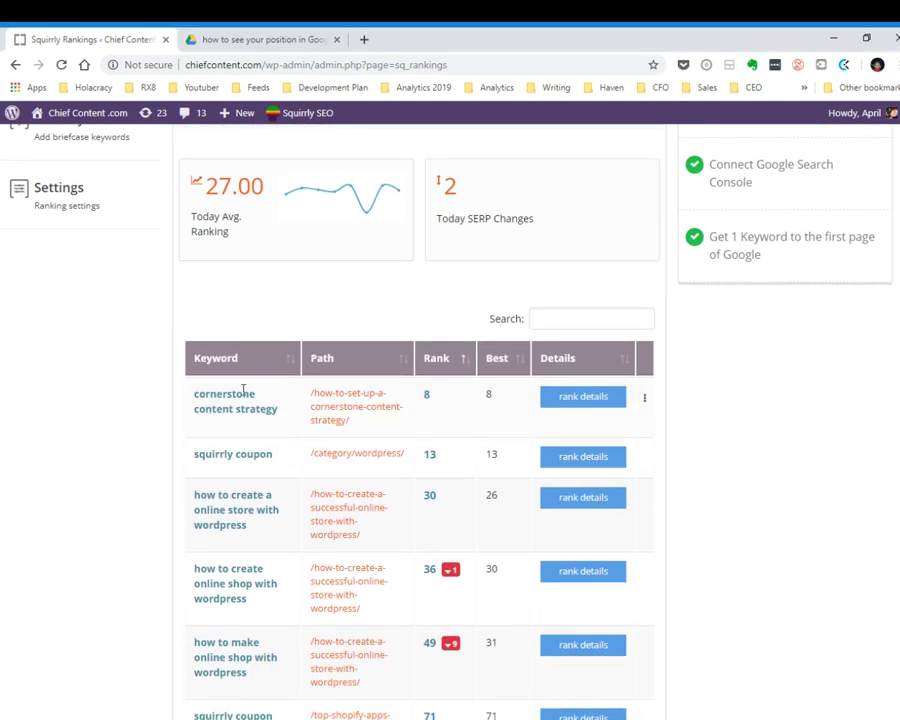
pyautogui.moveTo(185, 394); pyautogui.dragTo(543, 461)
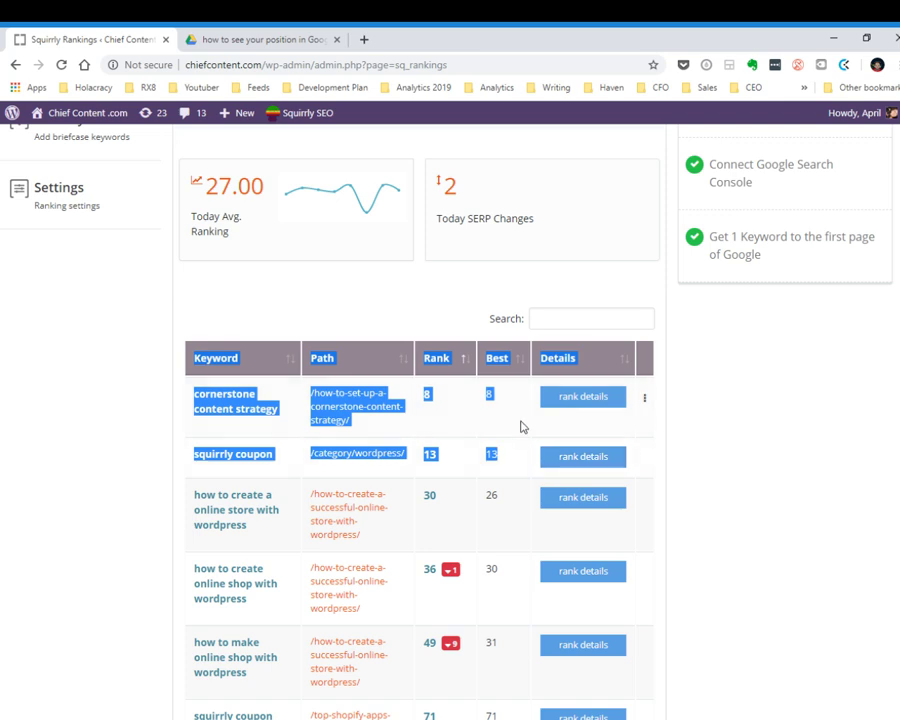
pyautogui.moveTo(425, 416); pyautogui.dragTo(436, 398)
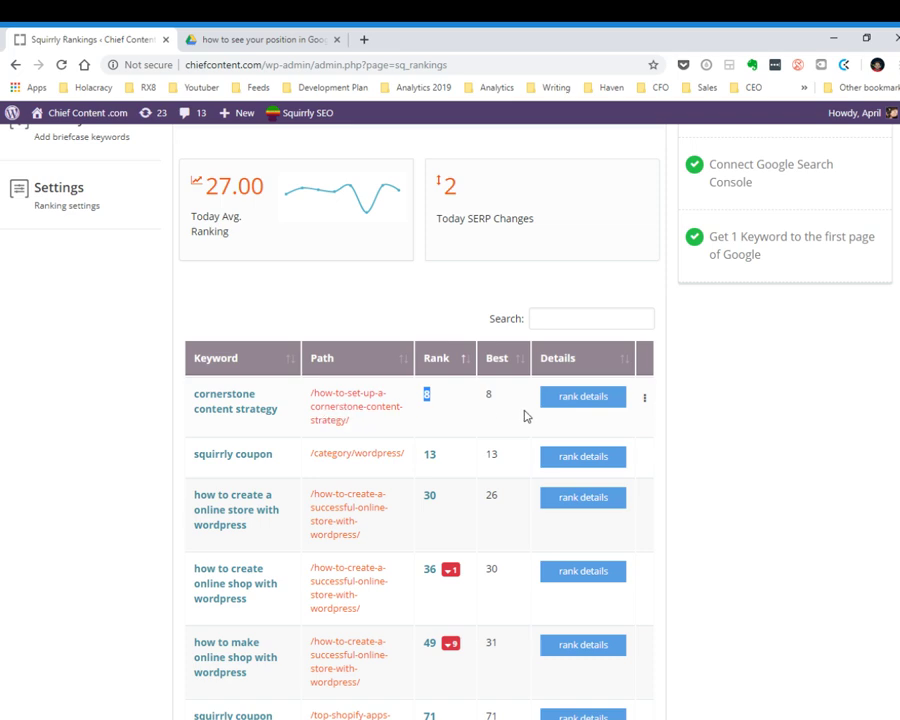
pyautogui.click(588, 397)
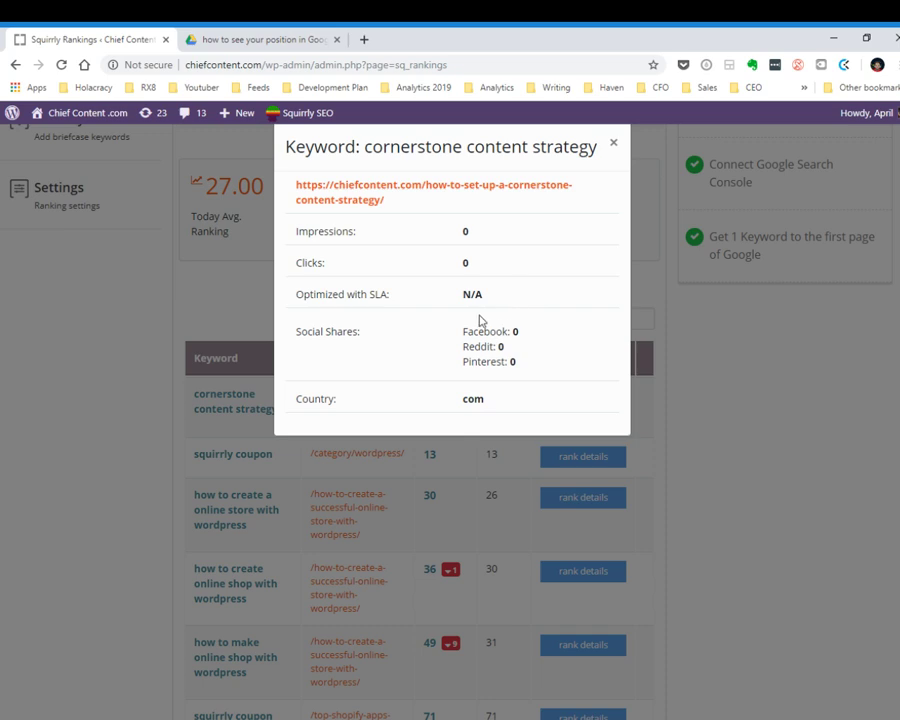
pyautogui.click(117, 320)
pyautogui.scroll(-2, 450, 398)
pyautogui.scroll(1, 450, 400)
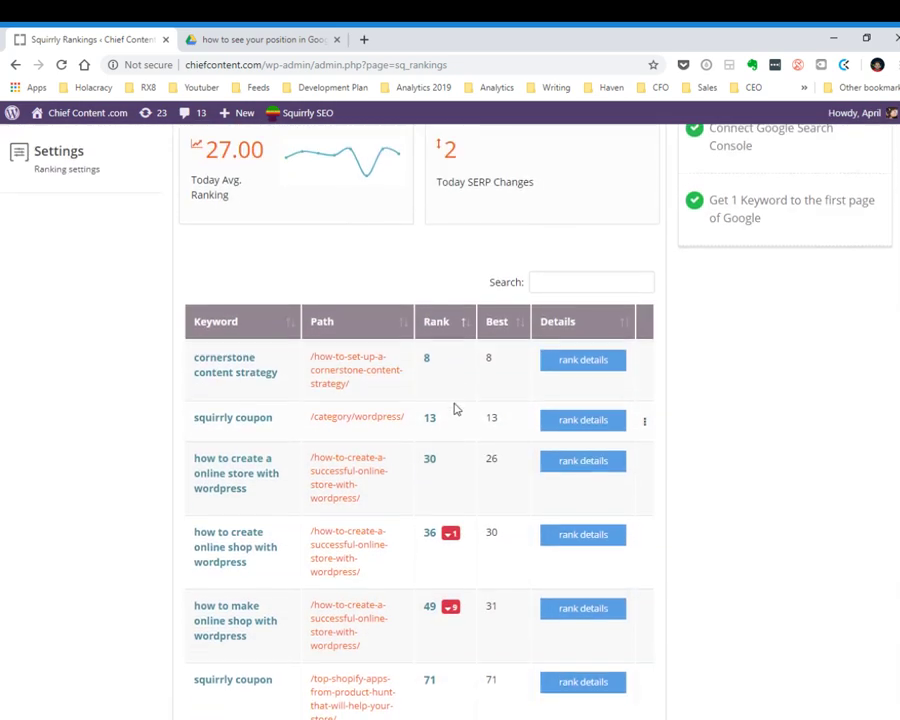
pyautogui.scroll(1, 455, 408)
# - Remove 'cornerstone content strategy' from Google Rankings tracking
pyautogui.click(645, 398)
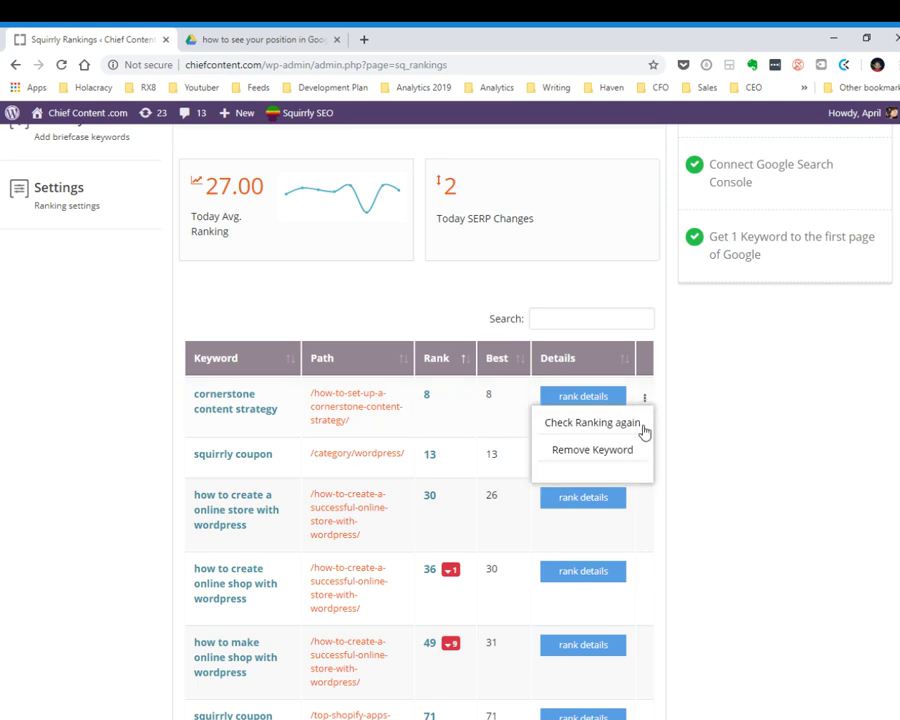
pyautogui.click(624, 459)
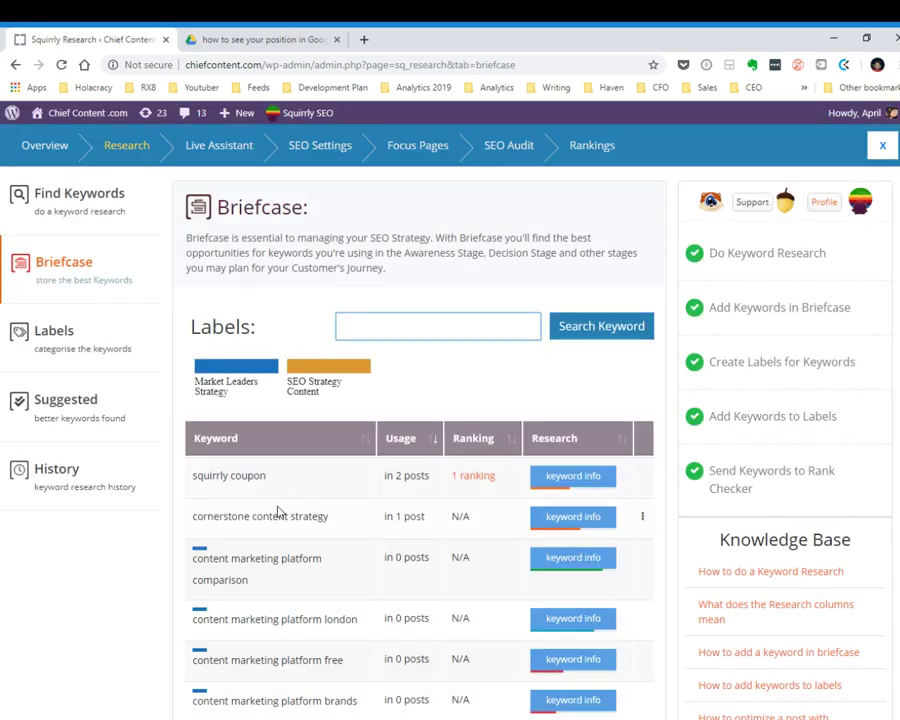
pyautogui.moveTo(190, 516); pyautogui.dragTo(330, 518)
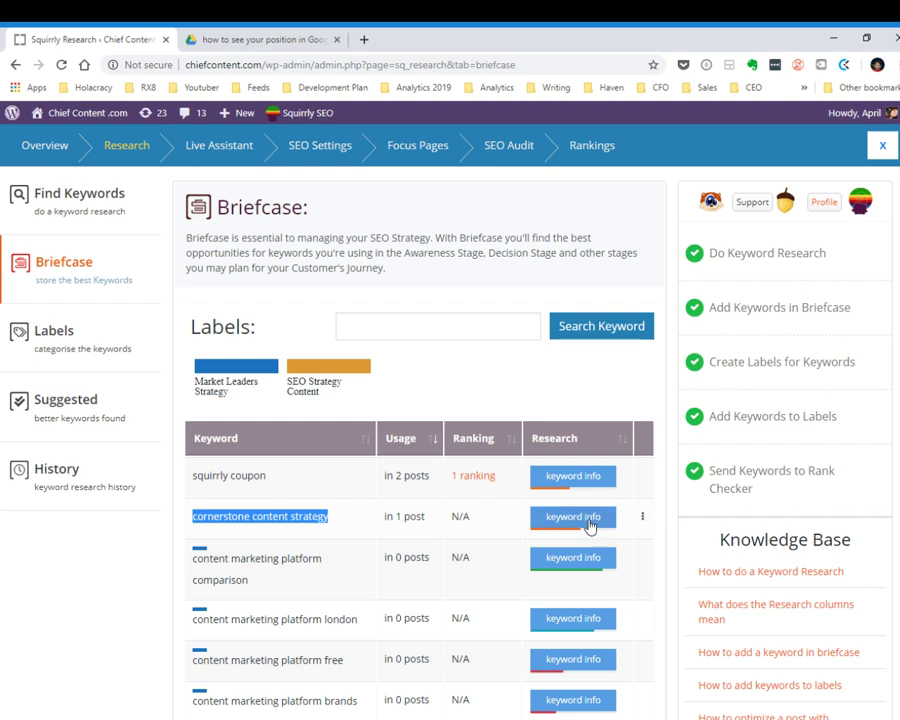
# - Delete the 'cornerstone content strategy' keyword from the Briefcase and confirm
pyautogui.click(642, 517)
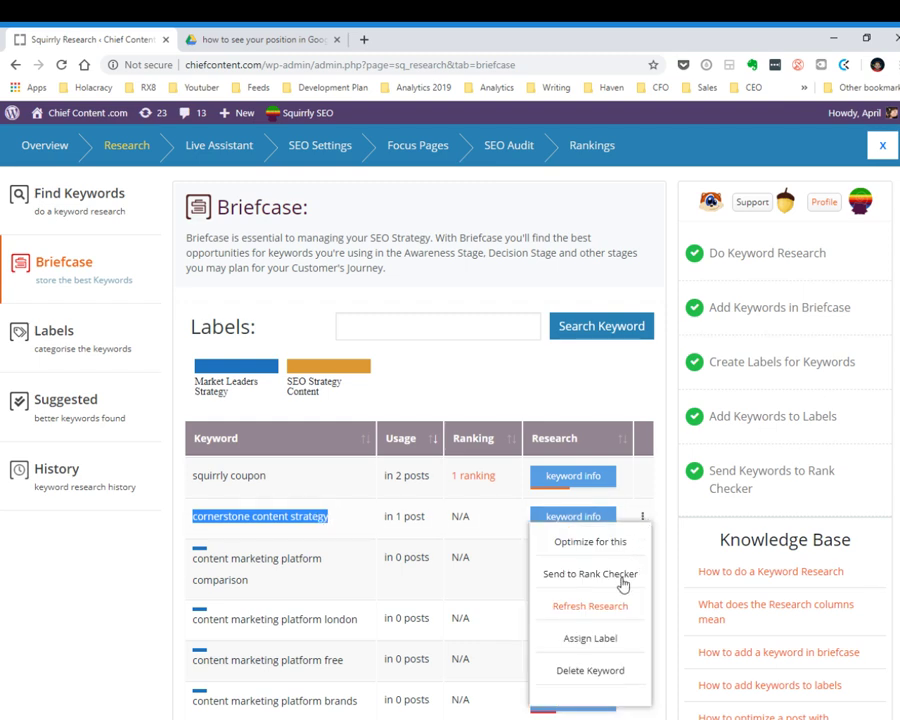
pyautogui.click(611, 680)
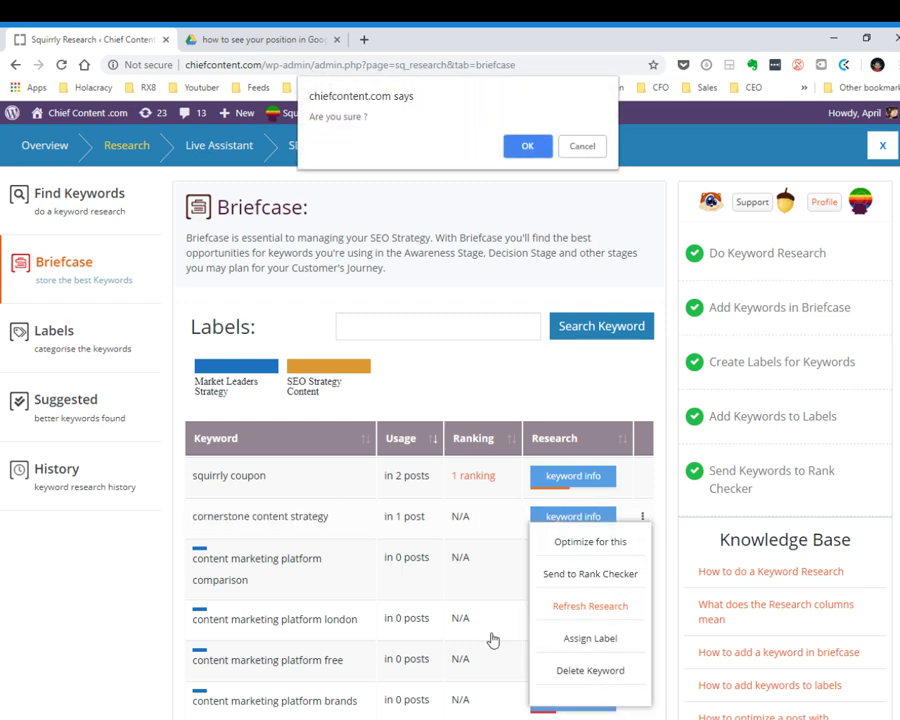
pyautogui.click(522, 148)
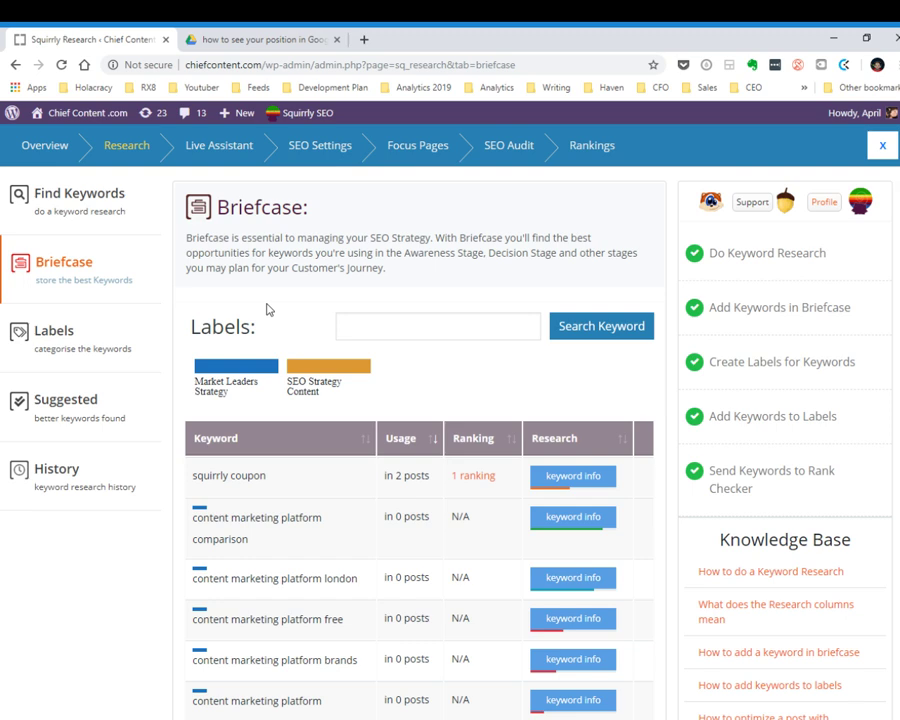
# - Run a new keyword research on 'cornerstone content strategy'
pyautogui.click(105, 206)
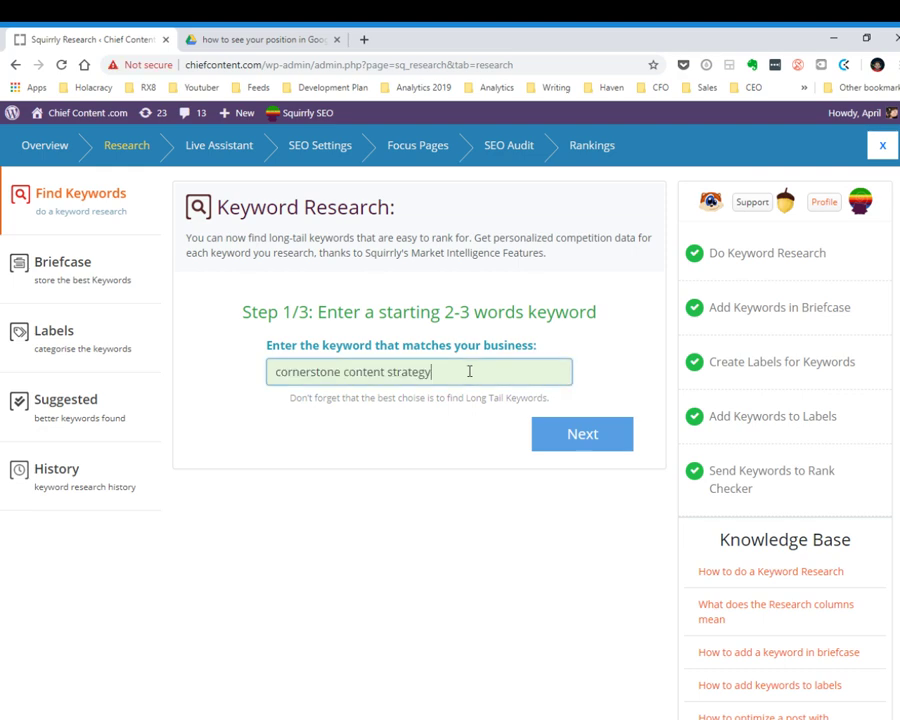
pyautogui.click(592, 436)
pyautogui.click(620, 484)
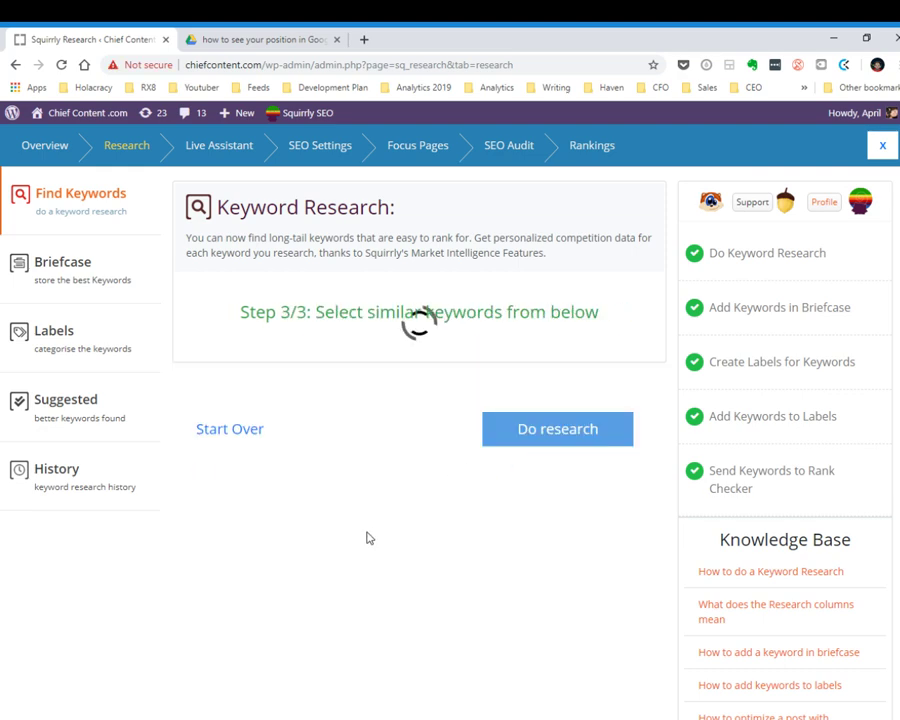
pyautogui.click(577, 438)
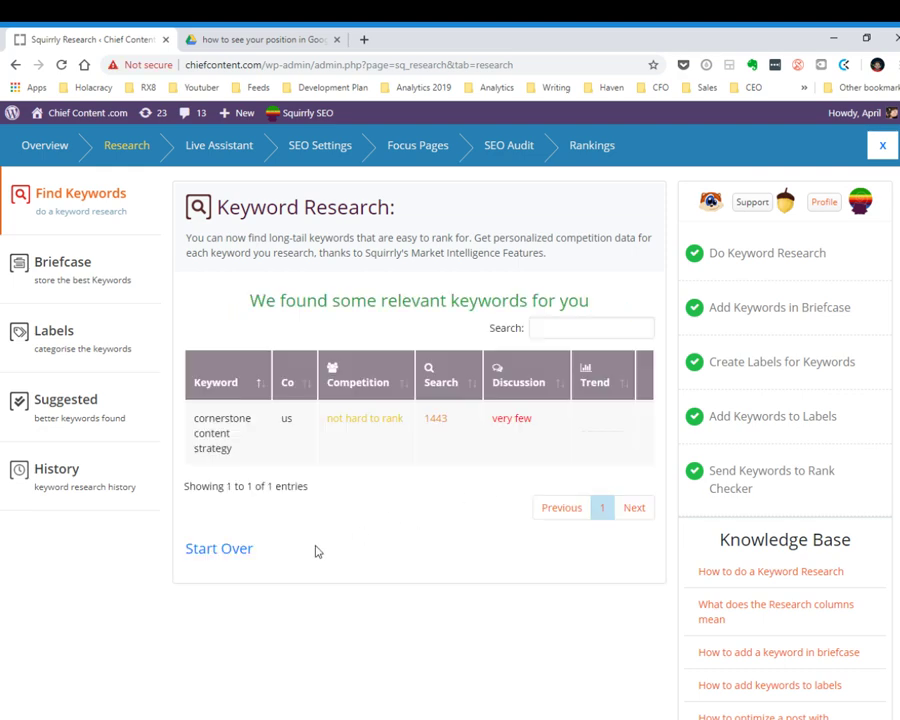
# - Add 'cornerstone content strategy' to the Briefcase and view the Briefcase list
pyautogui.moveTo(385, 434)
pyautogui.click(645, 422)
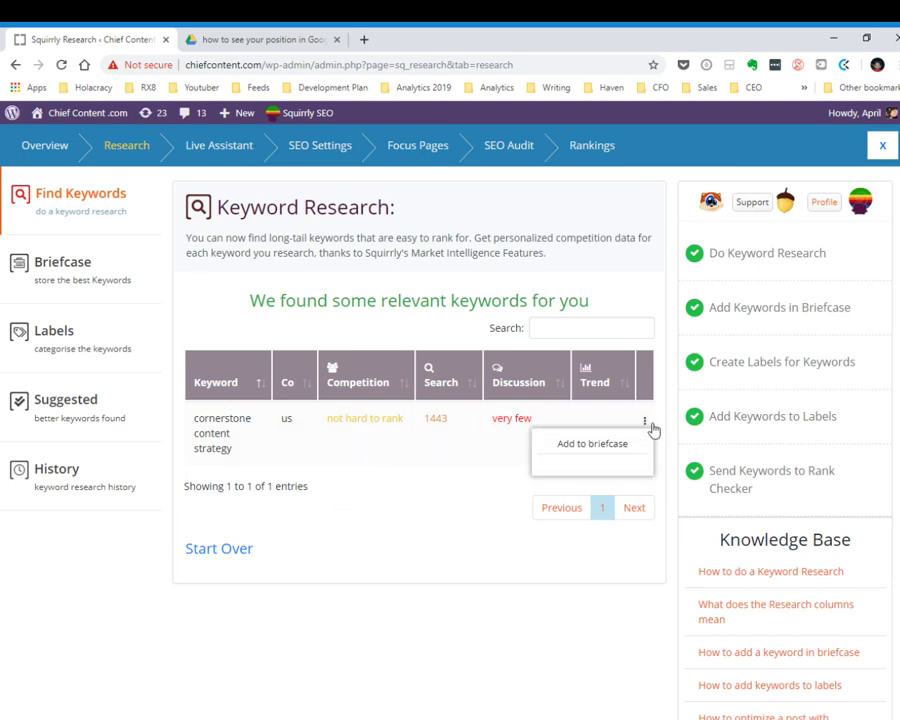
pyautogui.click(606, 446)
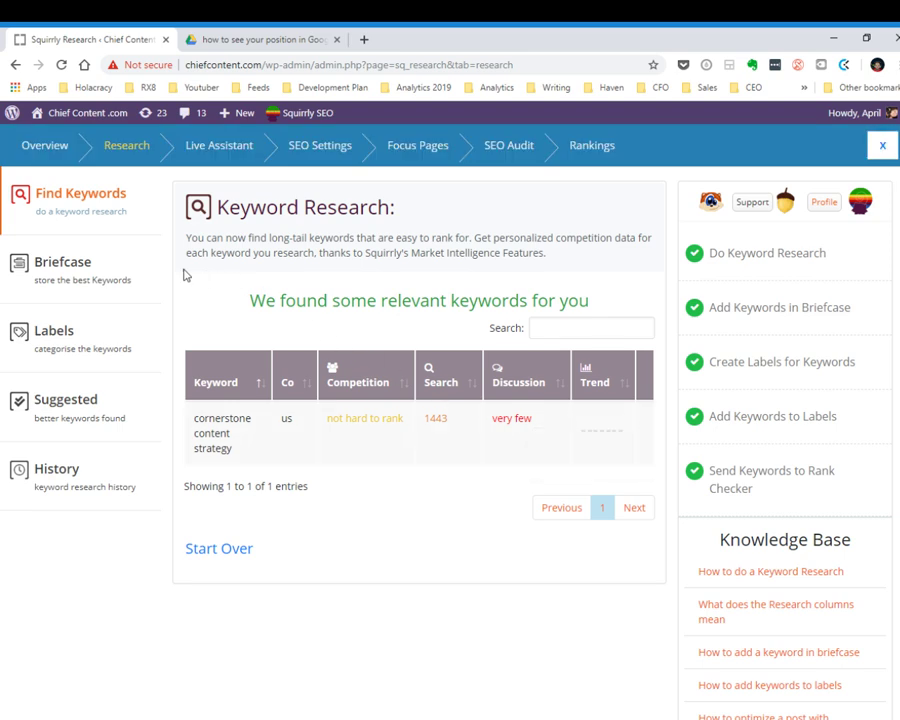
pyautogui.click(70, 280)
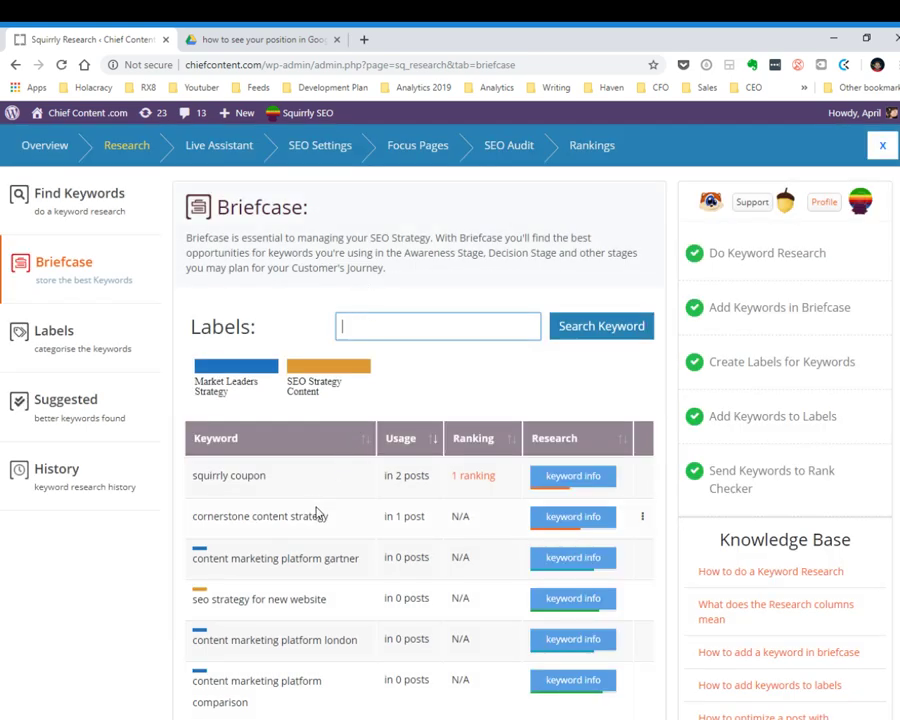
# - Send 'cornerstone content strategy' from the Briefcase to the rank checker and view Rankings
pyautogui.moveTo(410, 516)
pyautogui.click(642, 516)
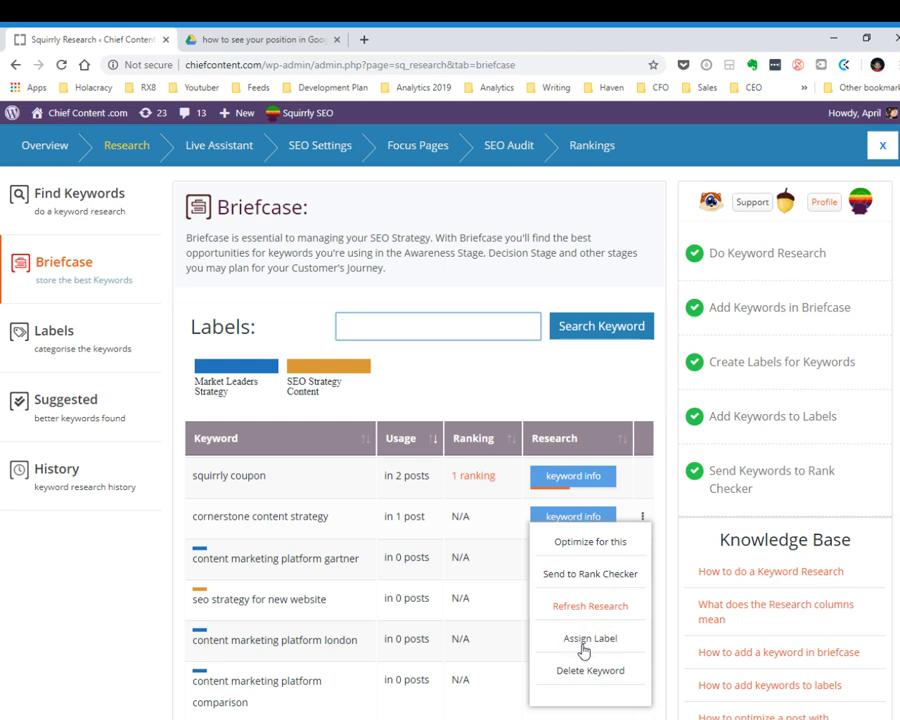
pyautogui.click(581, 577)
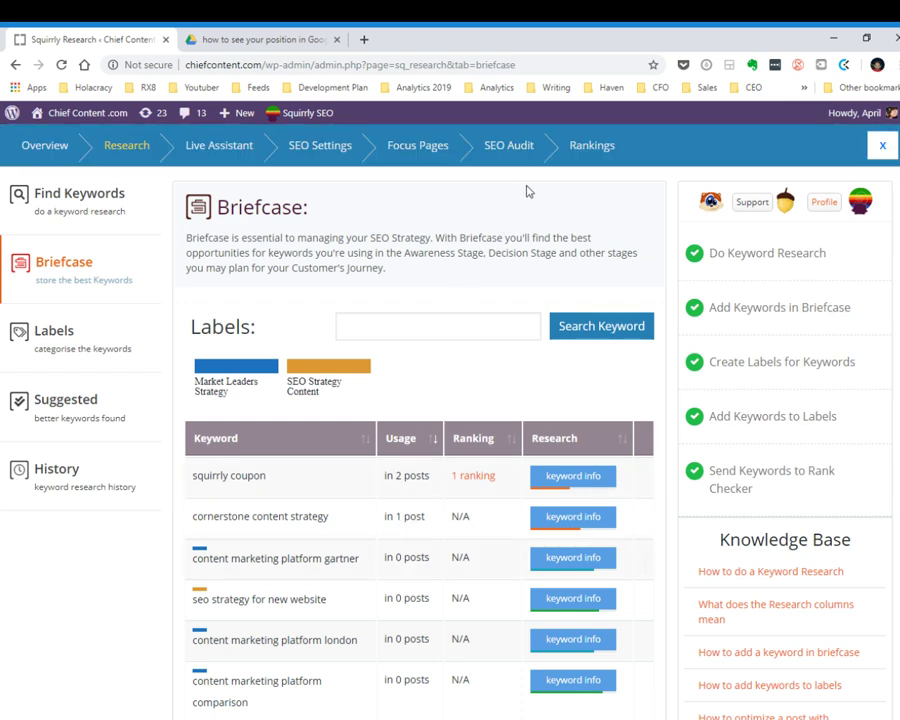
pyautogui.click(590, 145)
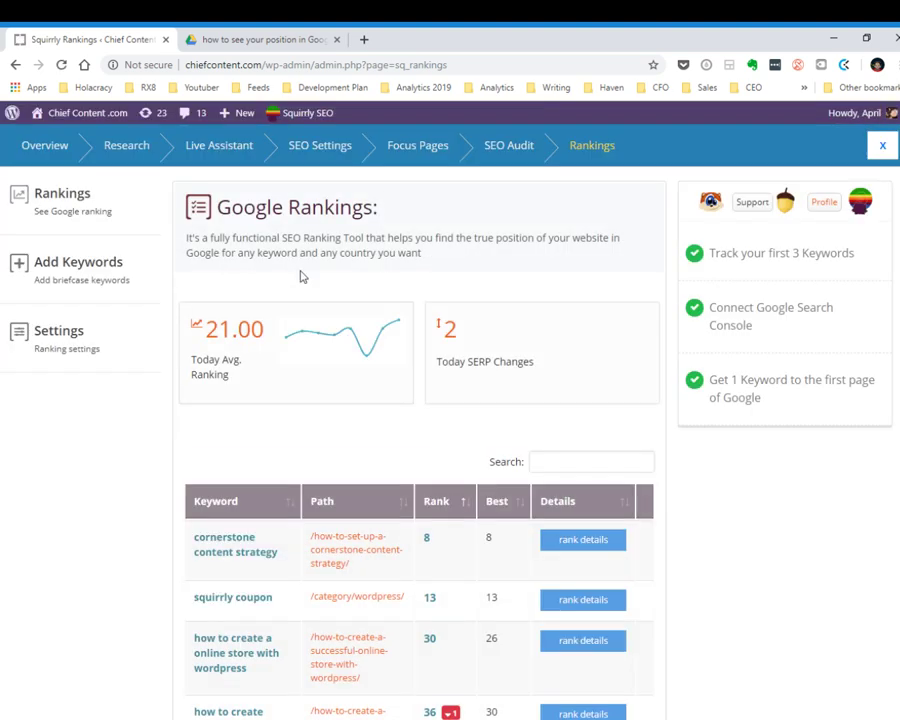
pyautogui.moveTo(236, 544)
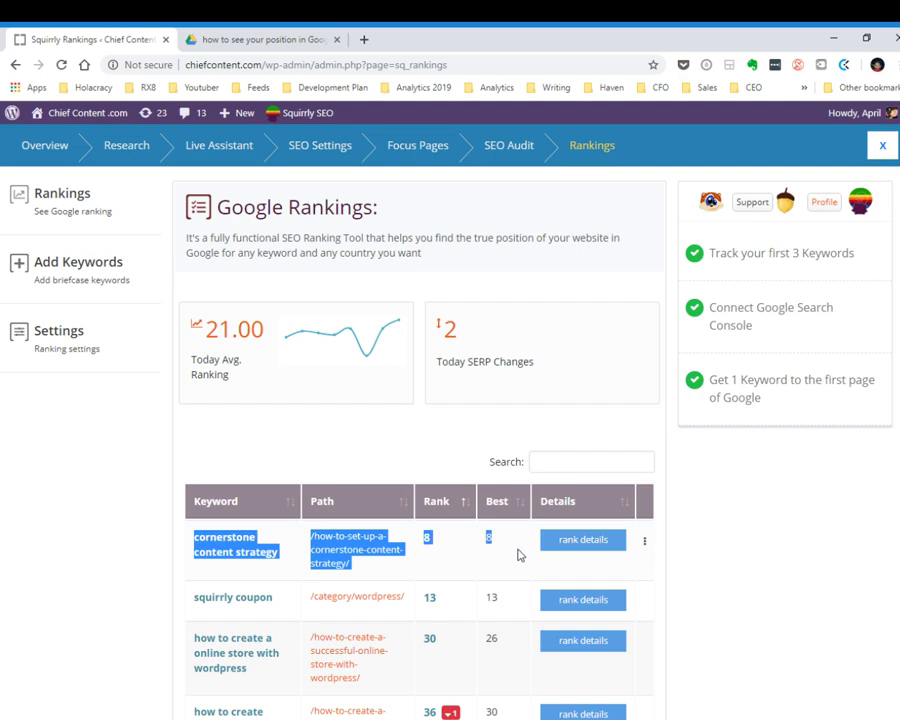
# - Check the rank 8 details for 'cornerstone content strategy', showing 3 impressions and 0 clicks
pyautogui.moveTo(196, 537); pyautogui.dragTo(560, 545)
pyautogui.click(583, 539)
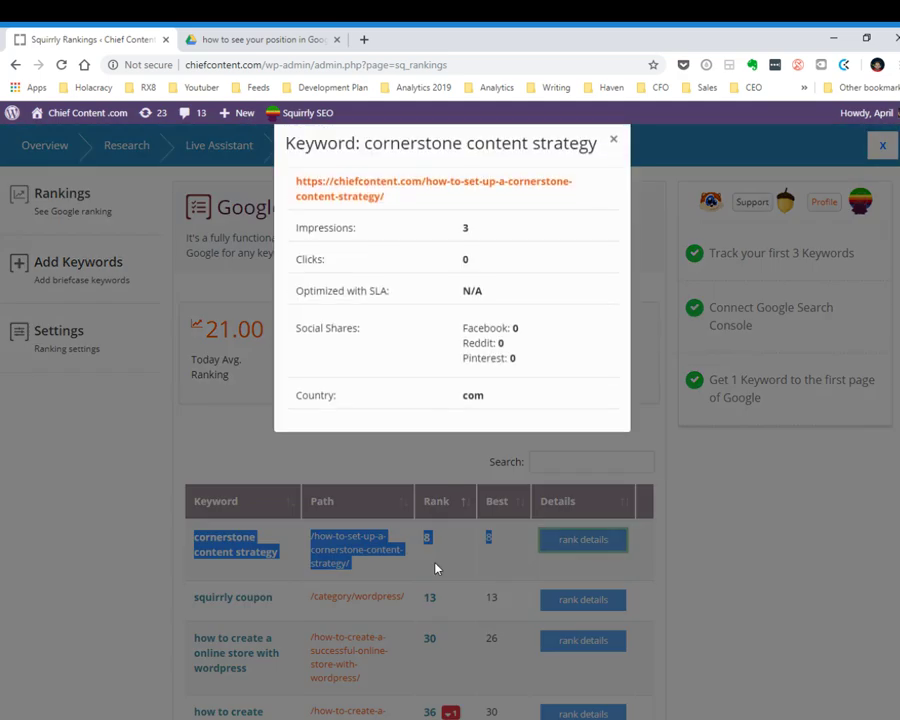
pyautogui.click(505, 542)
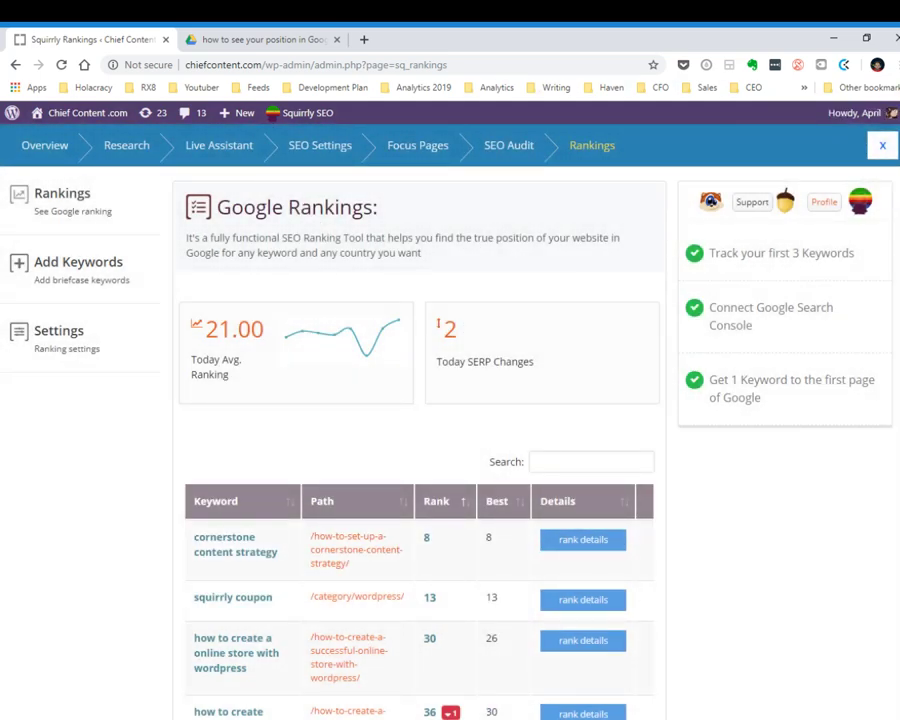